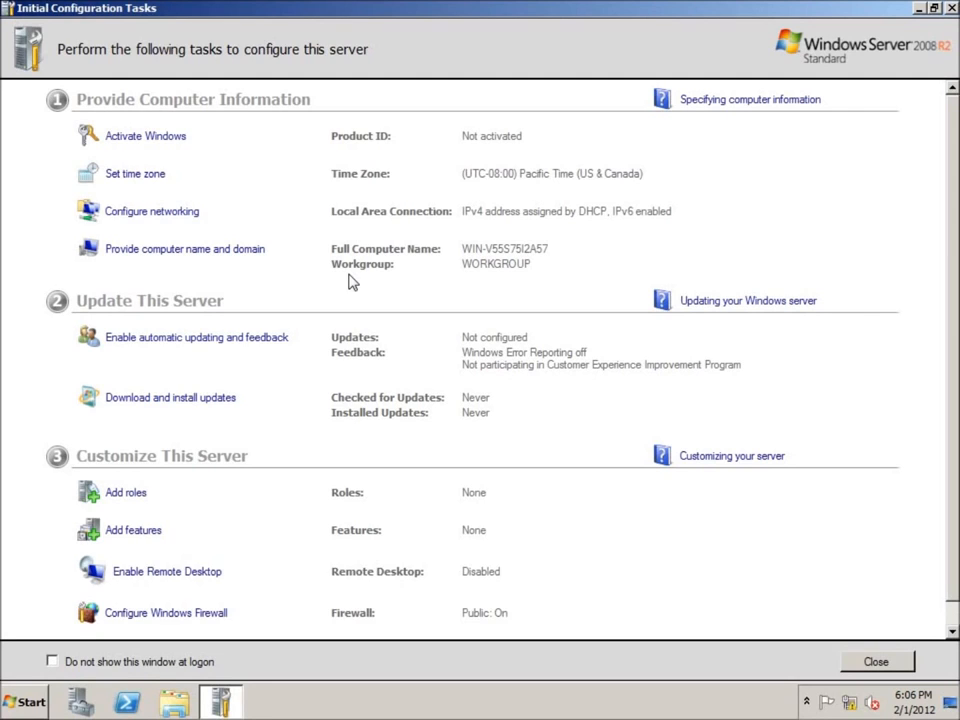
Step: Dismiss the activation prompt, then set the time zone to (UTC-05:00) Eastern Time (US & Canada)
left_click(146, 138)
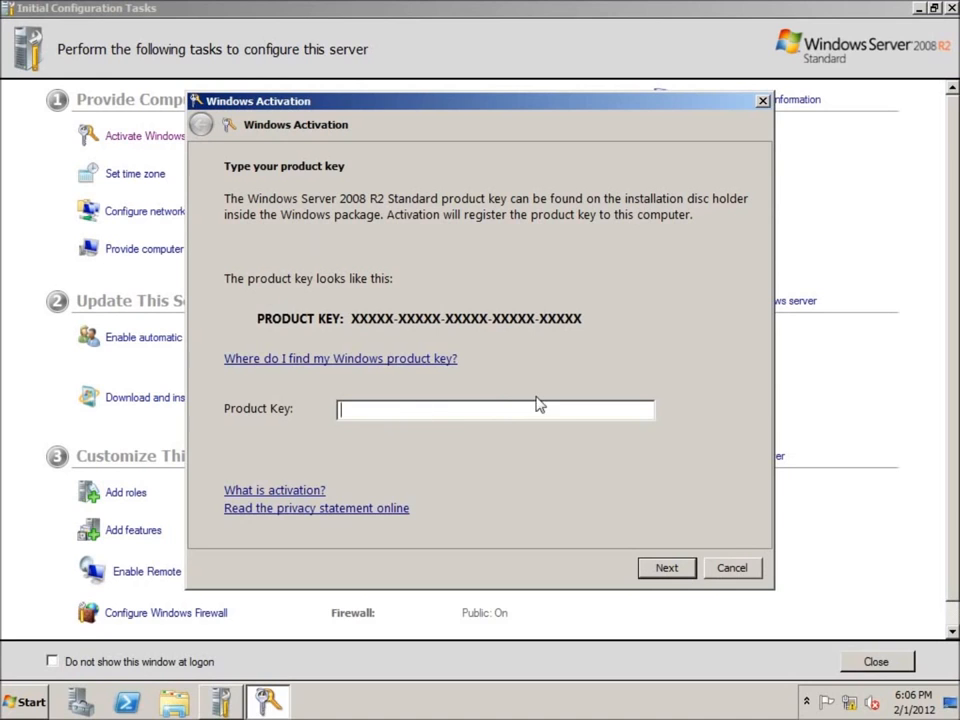
left_click(731, 566)
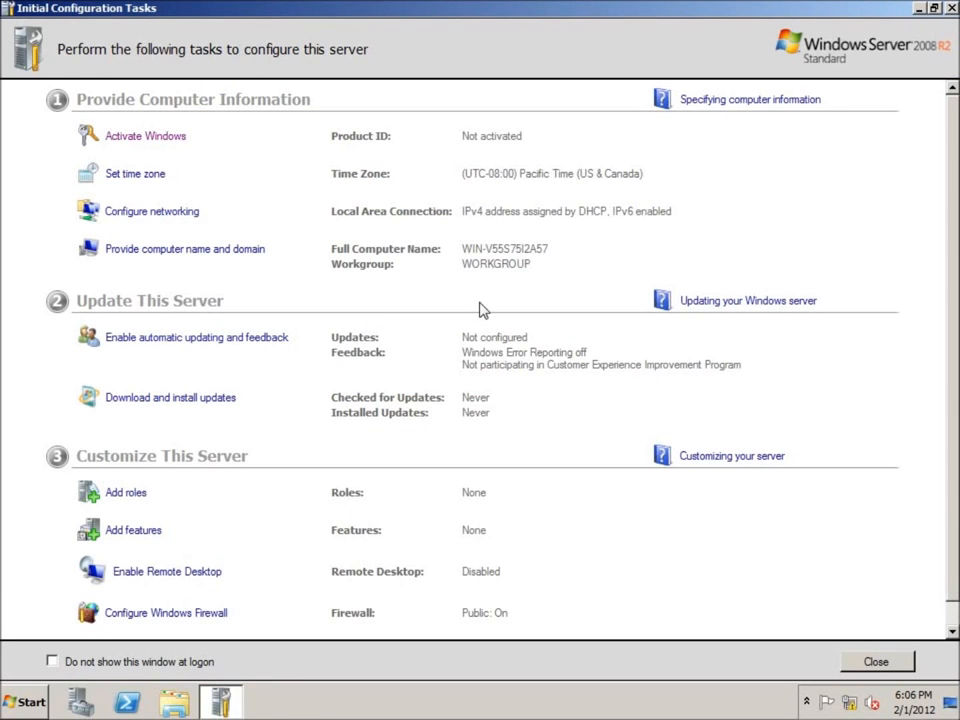
left_click(140, 174)
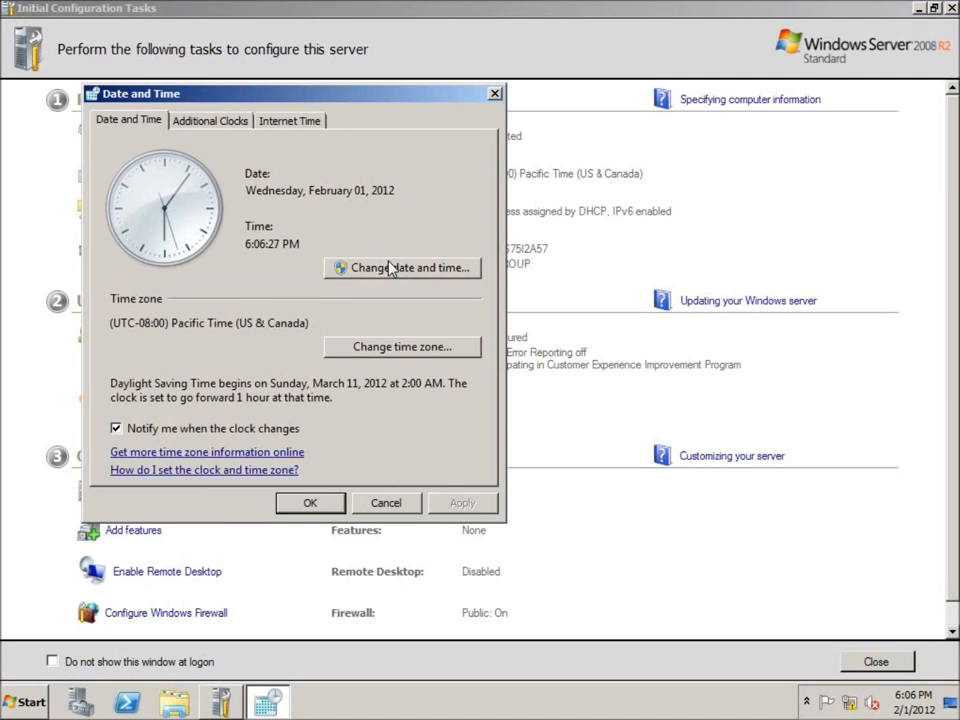
left_click(401, 346)
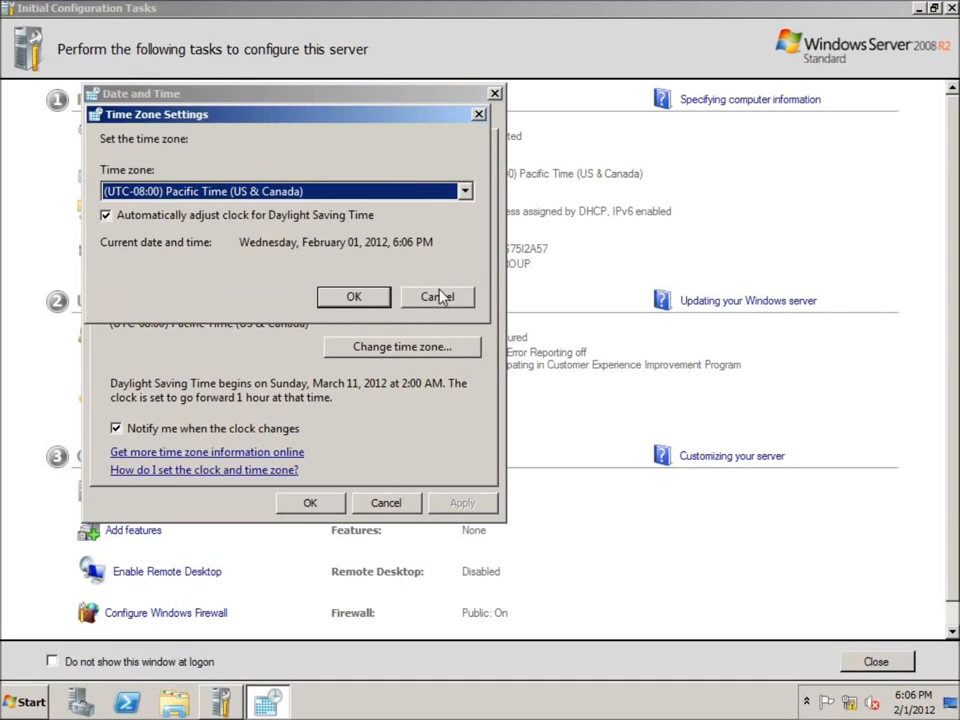
left_click(464, 192)
left_click(300, 277)
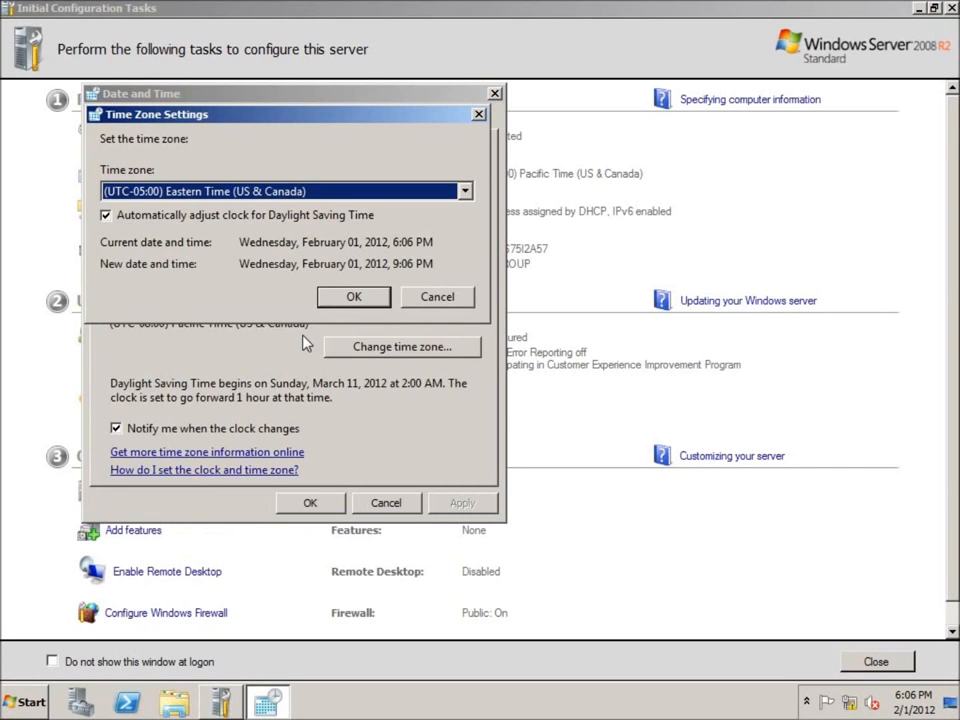
left_click(354, 297)
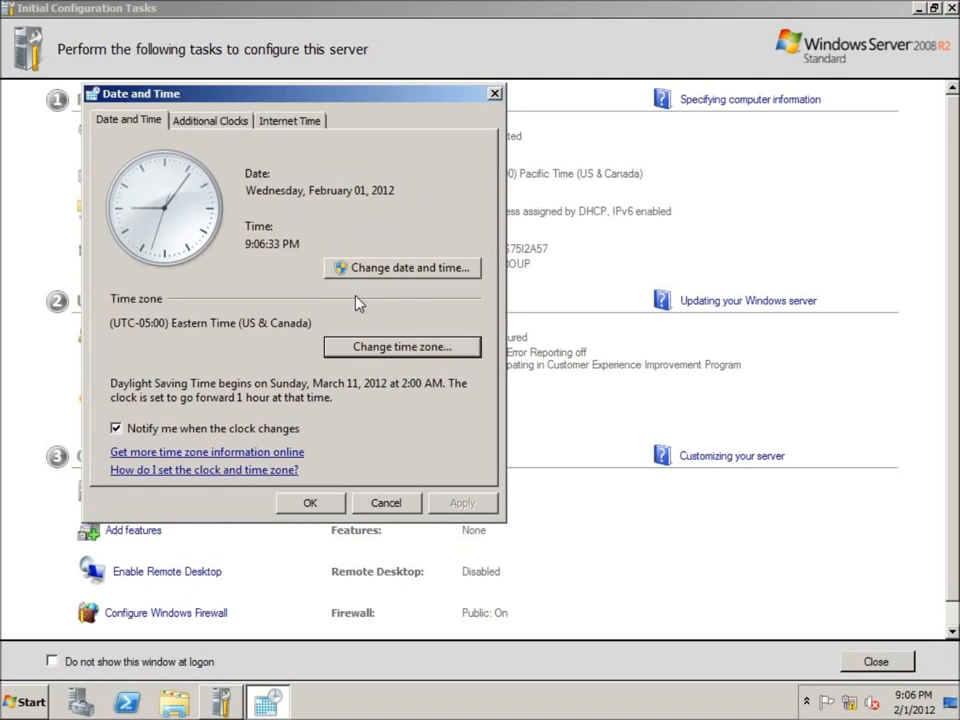
left_click(310, 501)
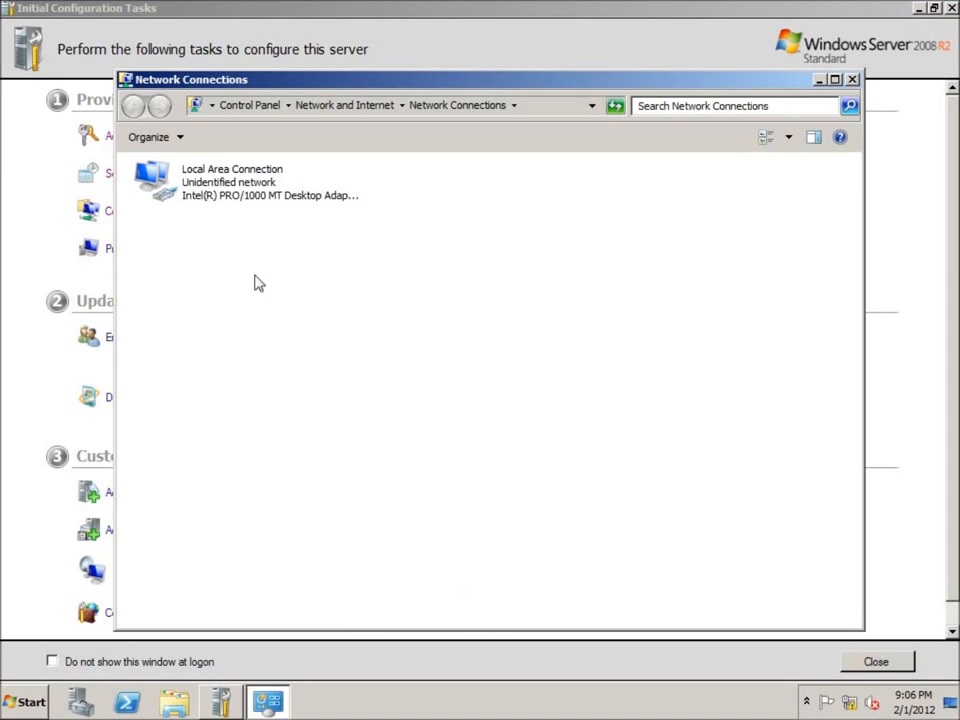
Step: Uncheck TCP/IPv6 on the Local Area Connection and open its TCP/IPv4 properties
left_click(205, 200)
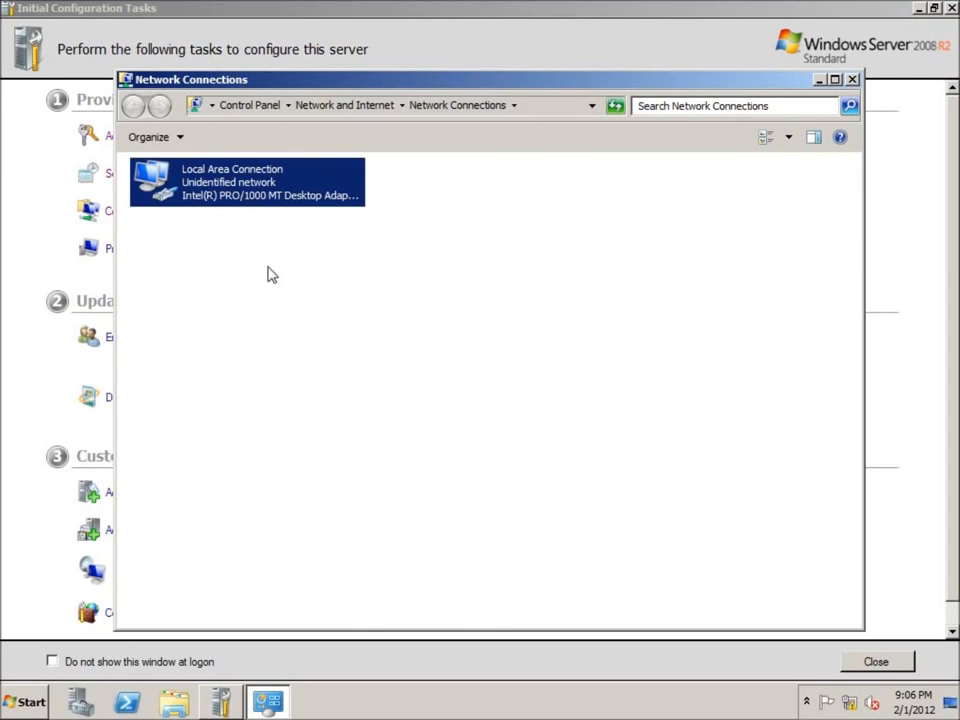
right_click(195, 182)
left_click(238, 333)
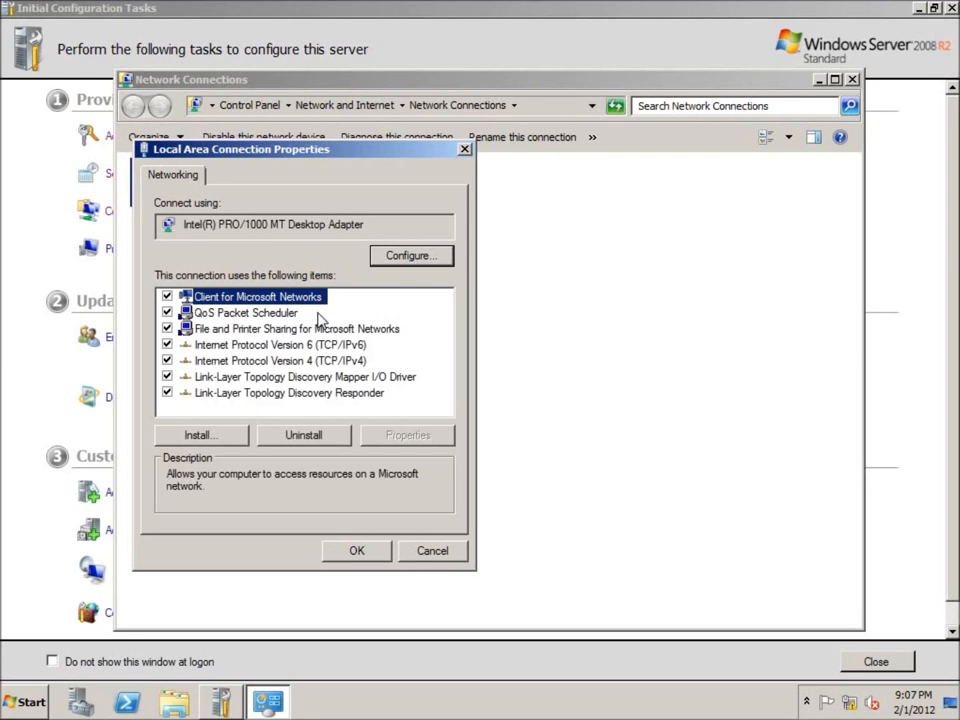
left_click(167, 344)
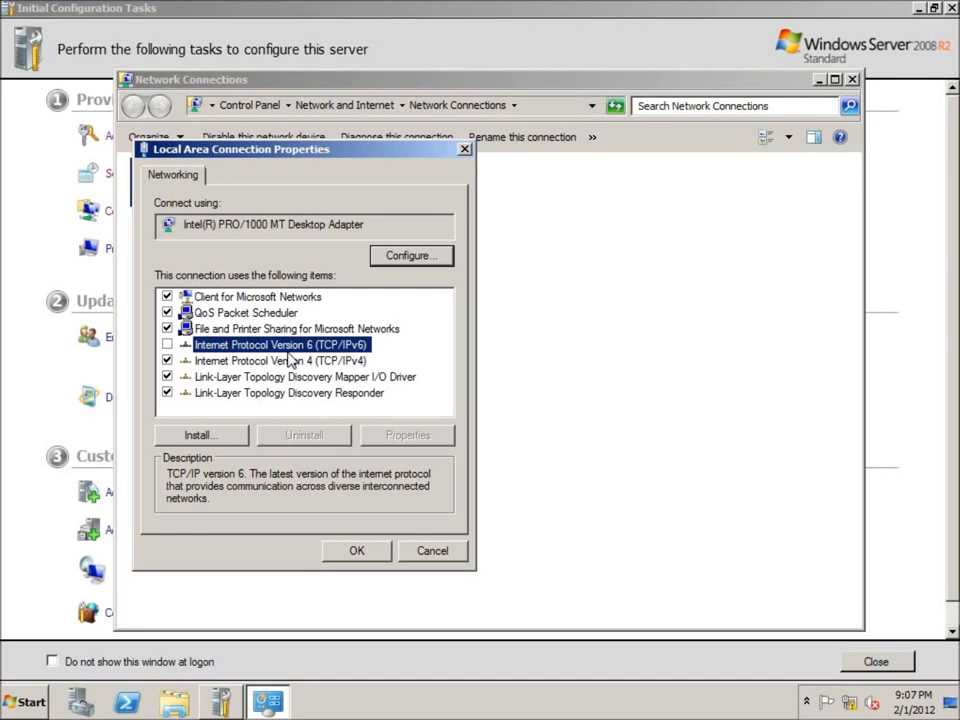
left_click(286, 362)
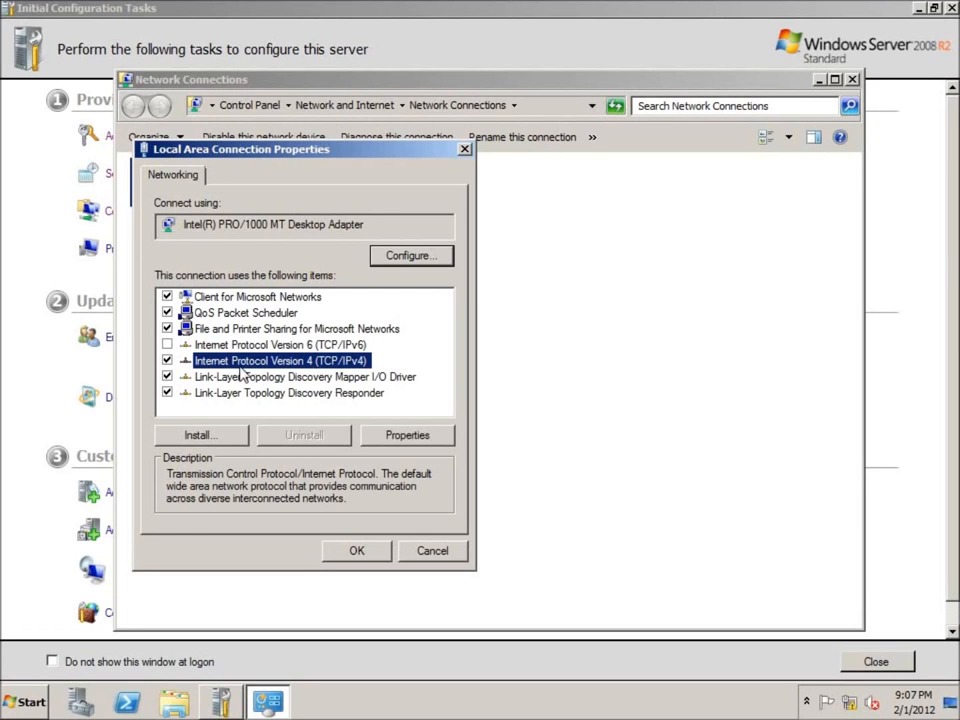
left_click(407, 435)
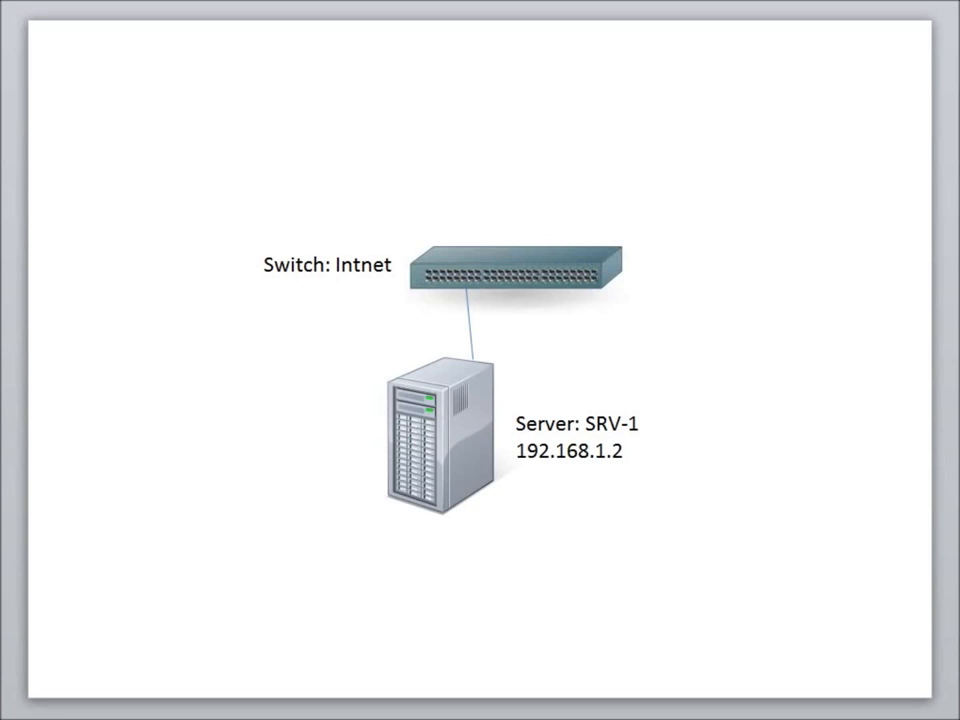
key("Page_Down")
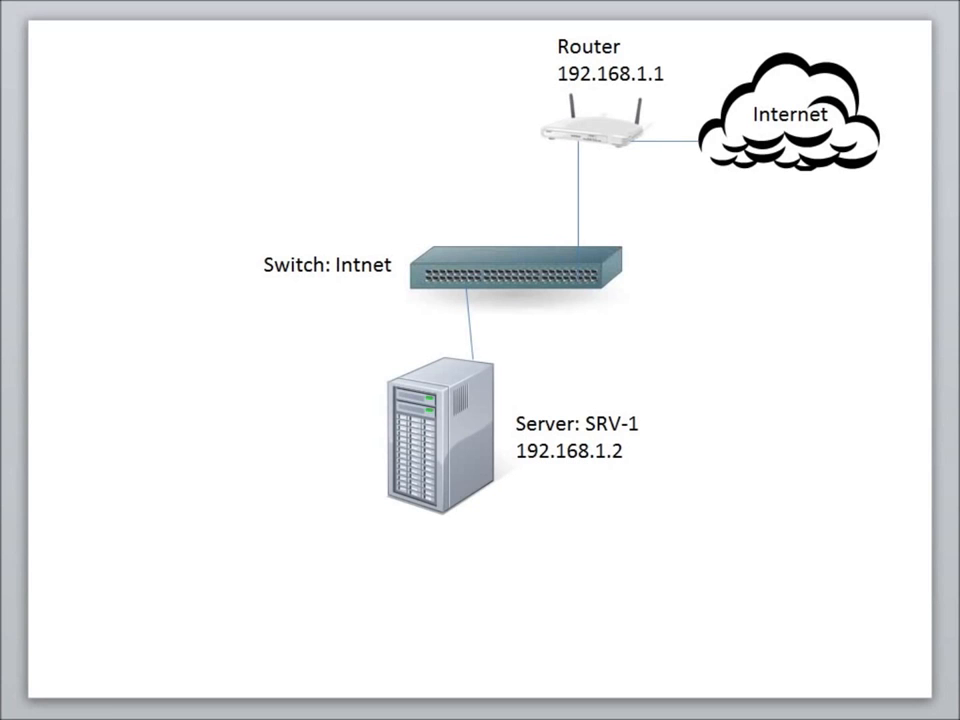
key("Page_Down")
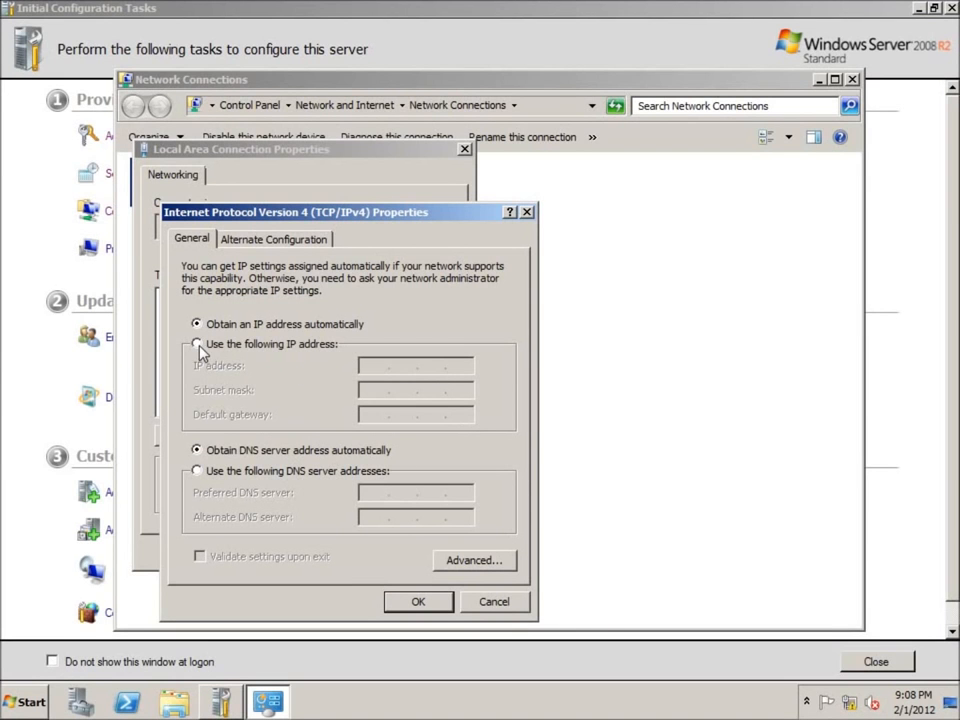
Step: Use static IP 192.168.1.2 with mask 255.255.255.0 and gateway 192.168.1.1
left_click(198, 345)
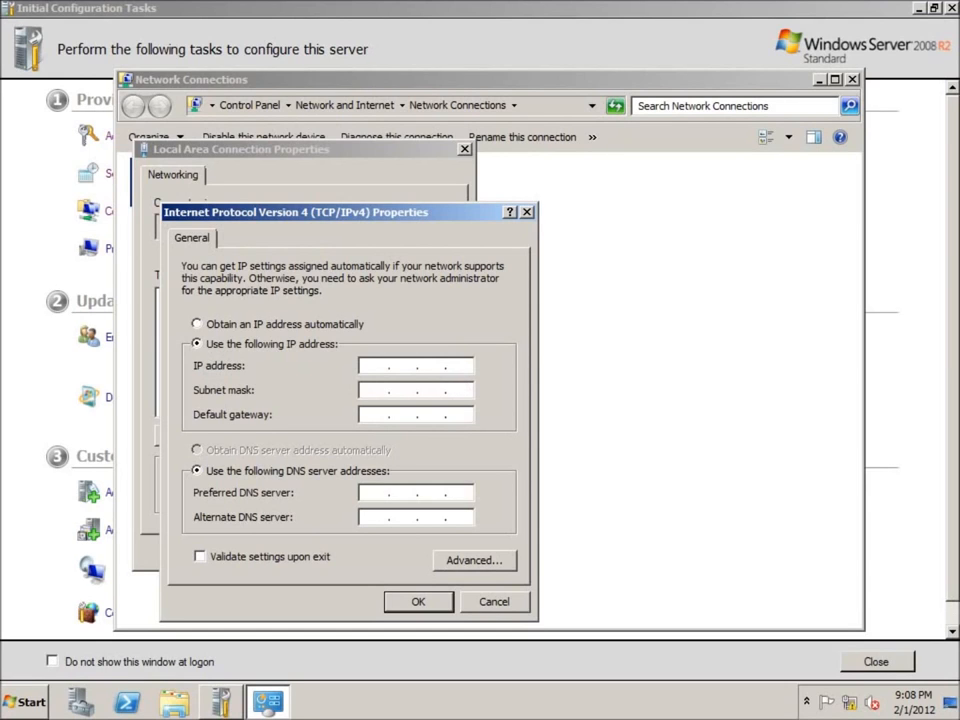
key("End")
left_click(378, 370)
type("192 . 168 . 1 . 2")
left_click(389, 395)
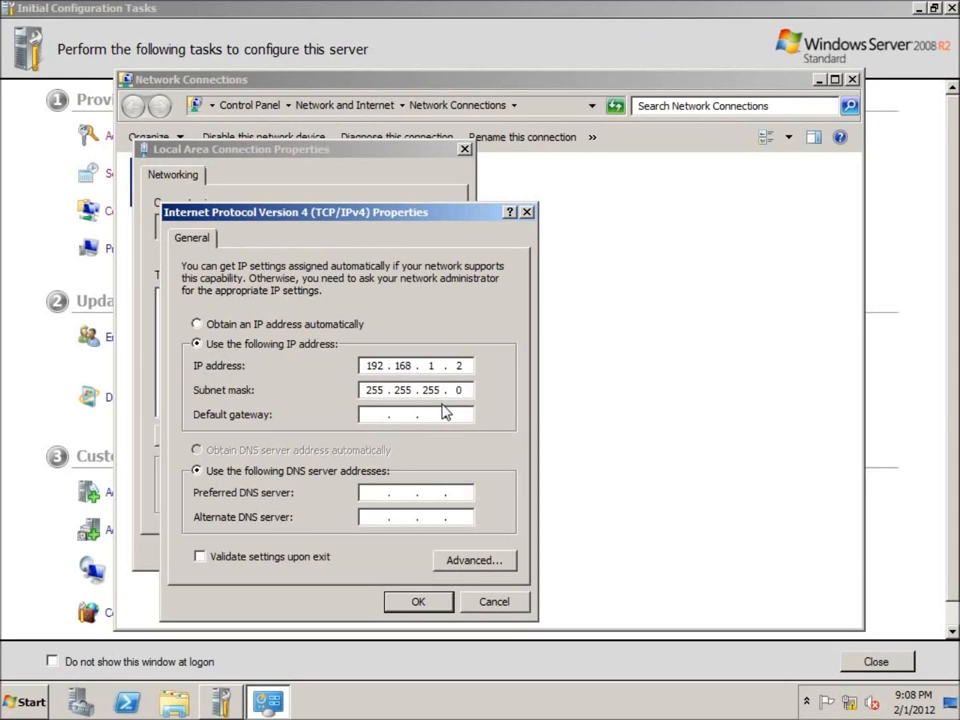
left_click(390, 416)
type("192 . 1")
Step: Set the preferred DNS server to 192.168.1.2 and save the connection settings
left_click(412, 495)
type("192")
type("168")
type("1")
type("2")
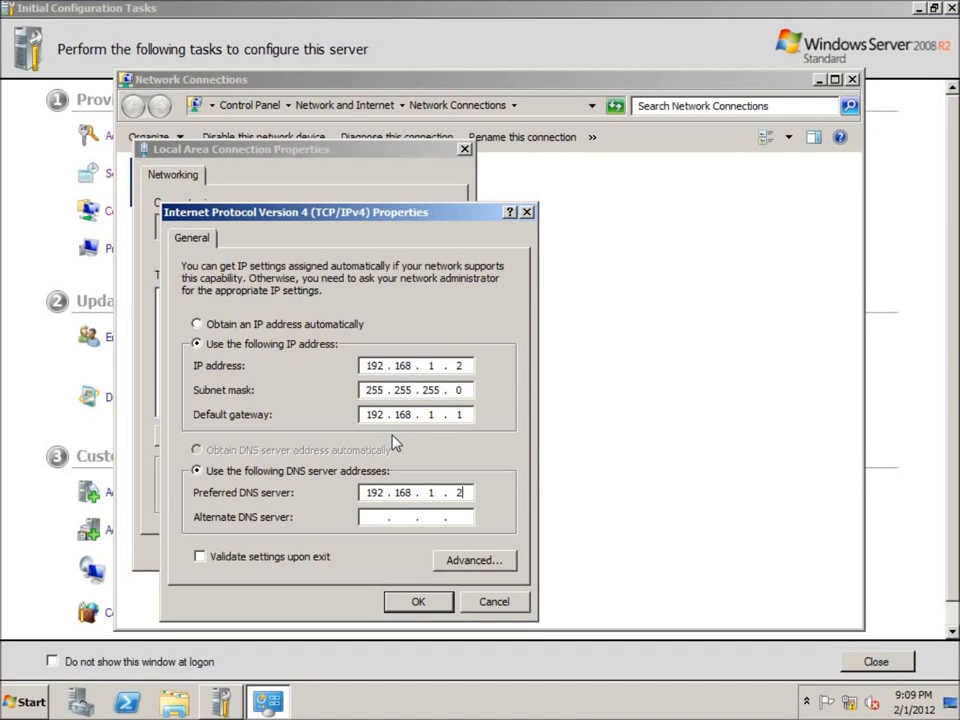
left_click(418, 601)
left_click(357, 553)
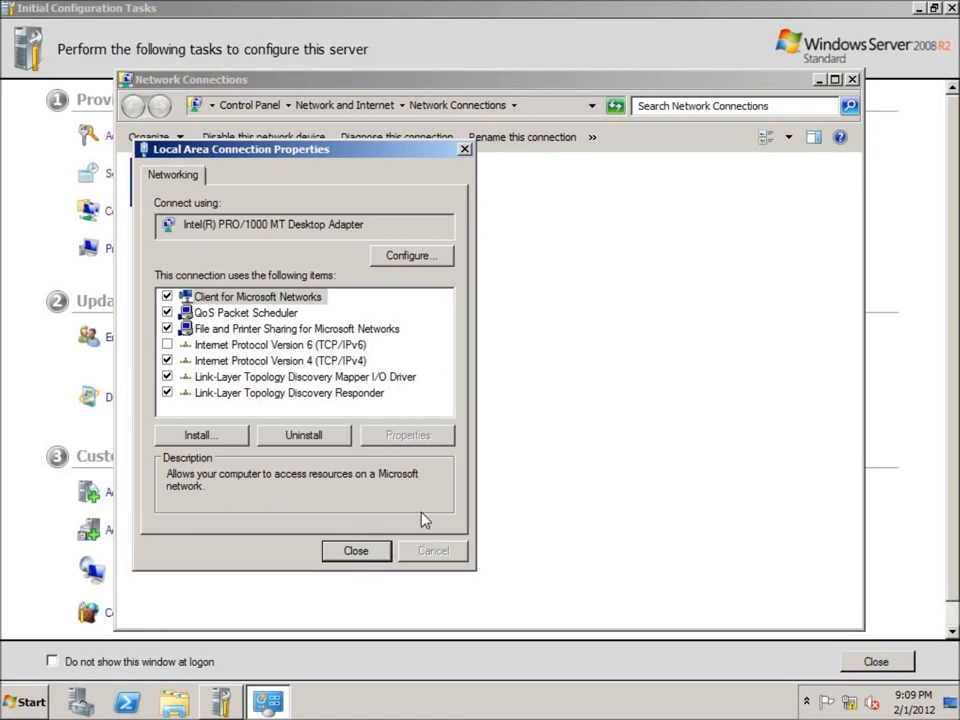
Step: Change the computer name to SRV-1 and close System Properties, accepting the restart notice
left_click(852, 79)
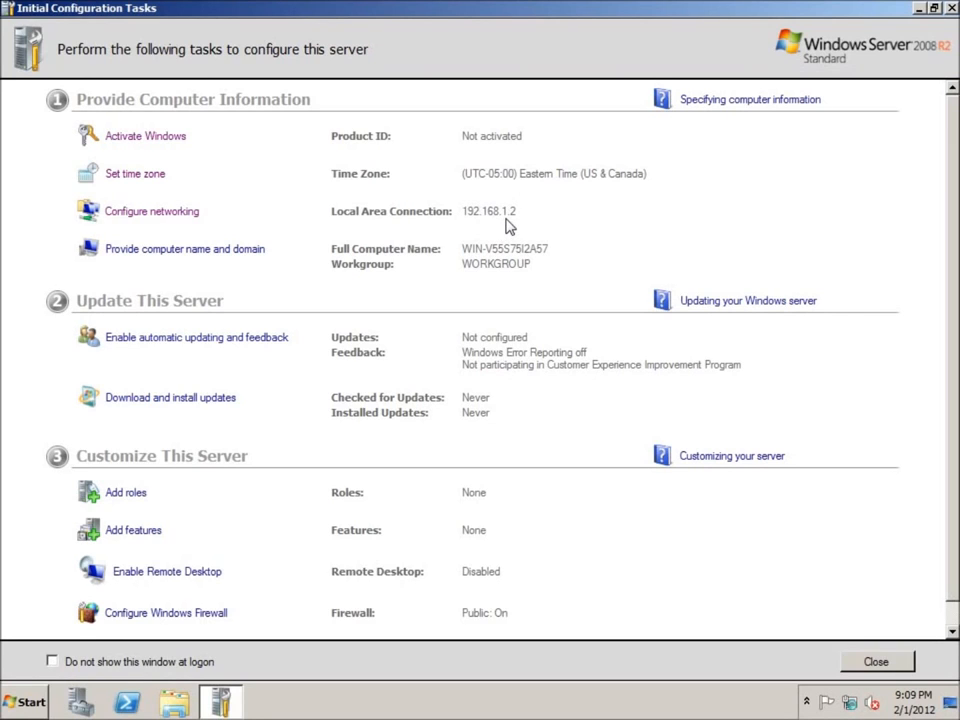
left_click(218, 254)
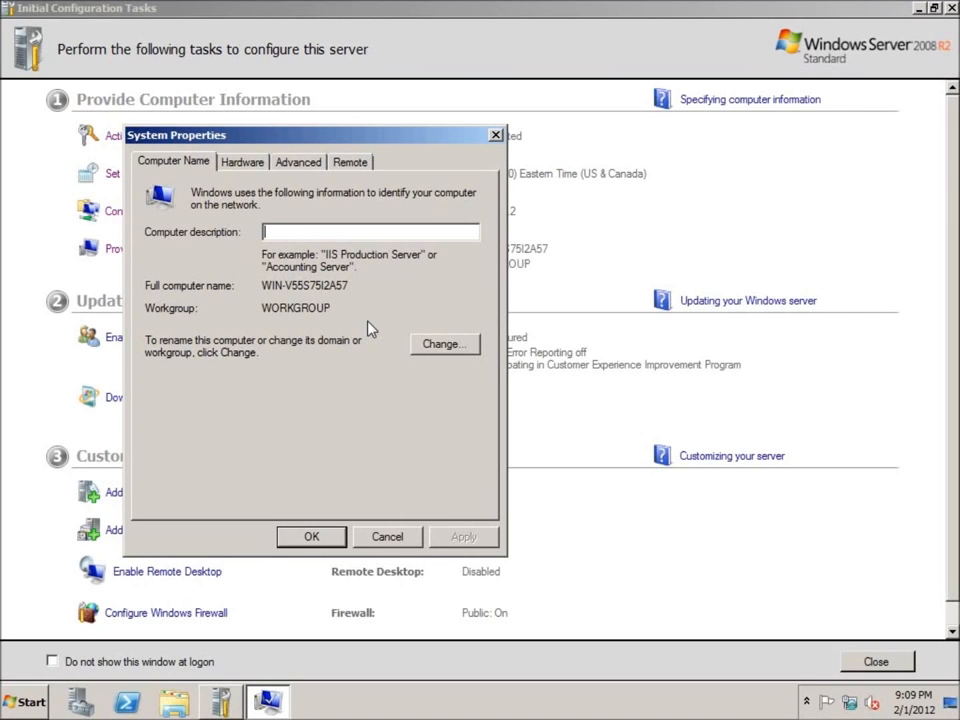
left_click(443, 344)
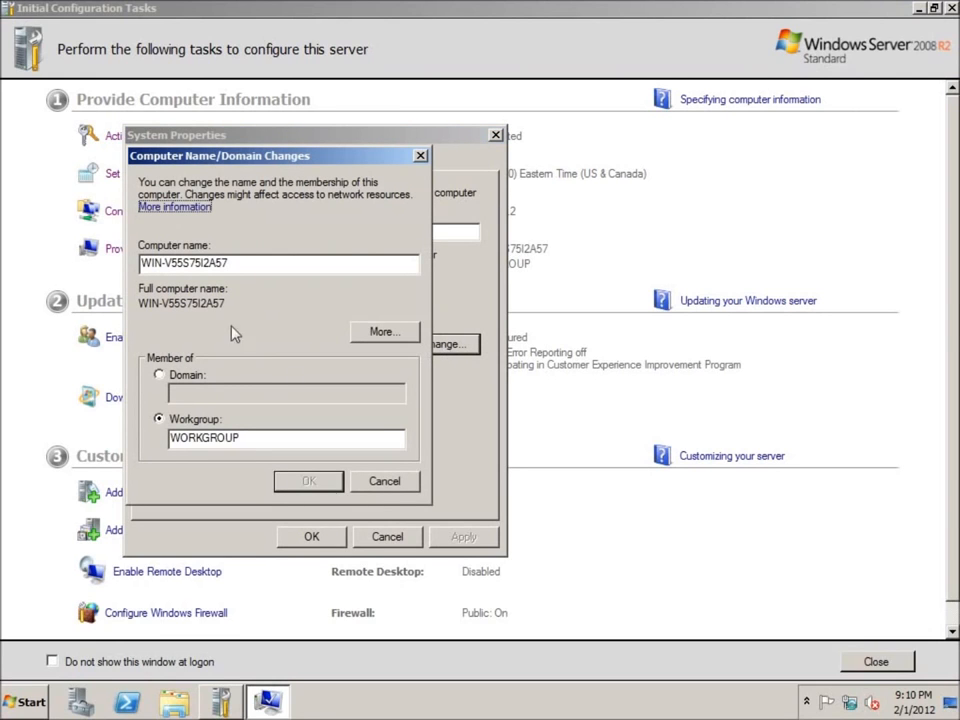
left_click_drag(253, 266, 130, 268)
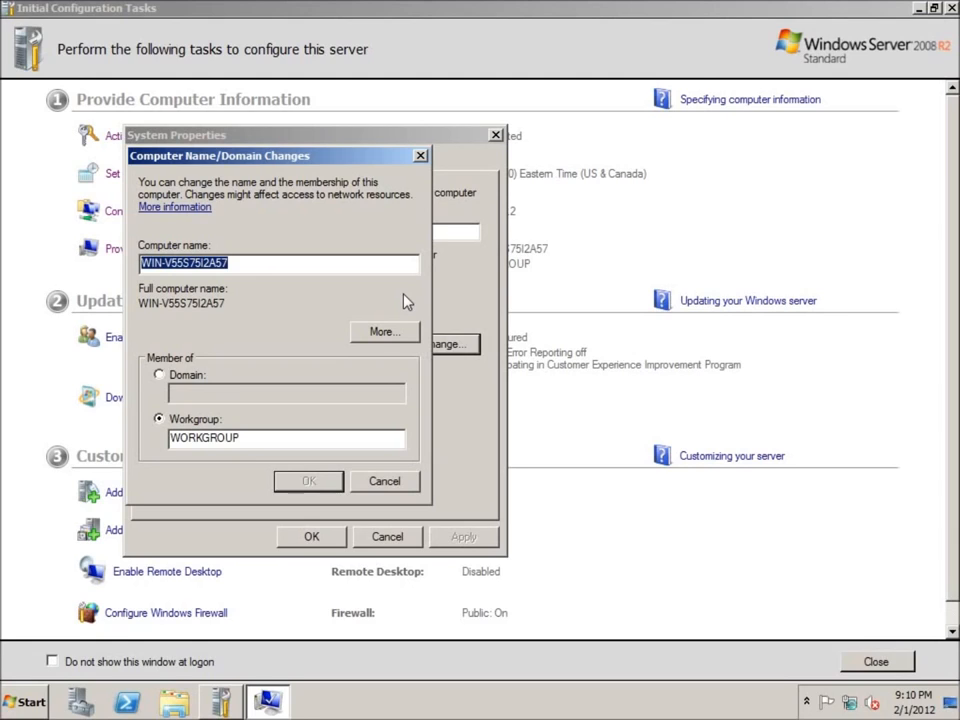
type("SRV")
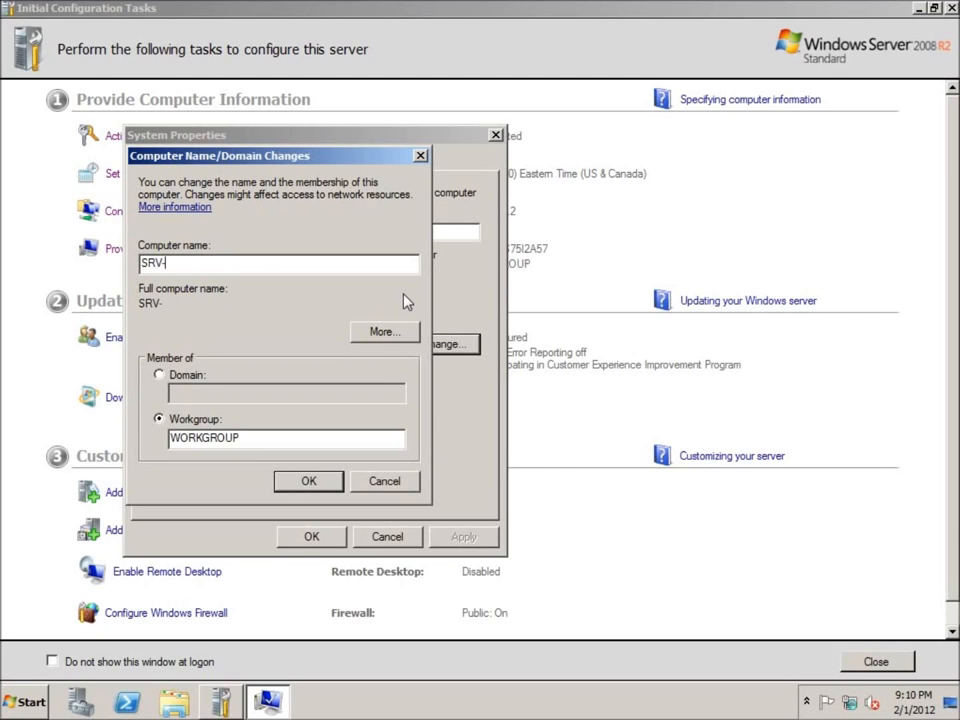
type("-1")
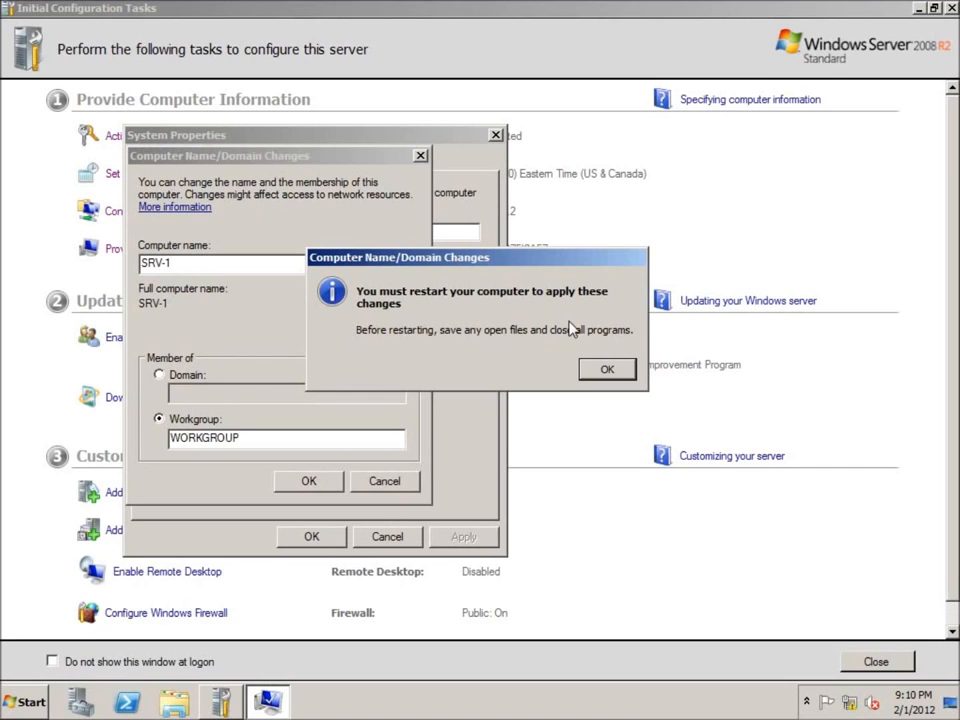
left_click(607, 371)
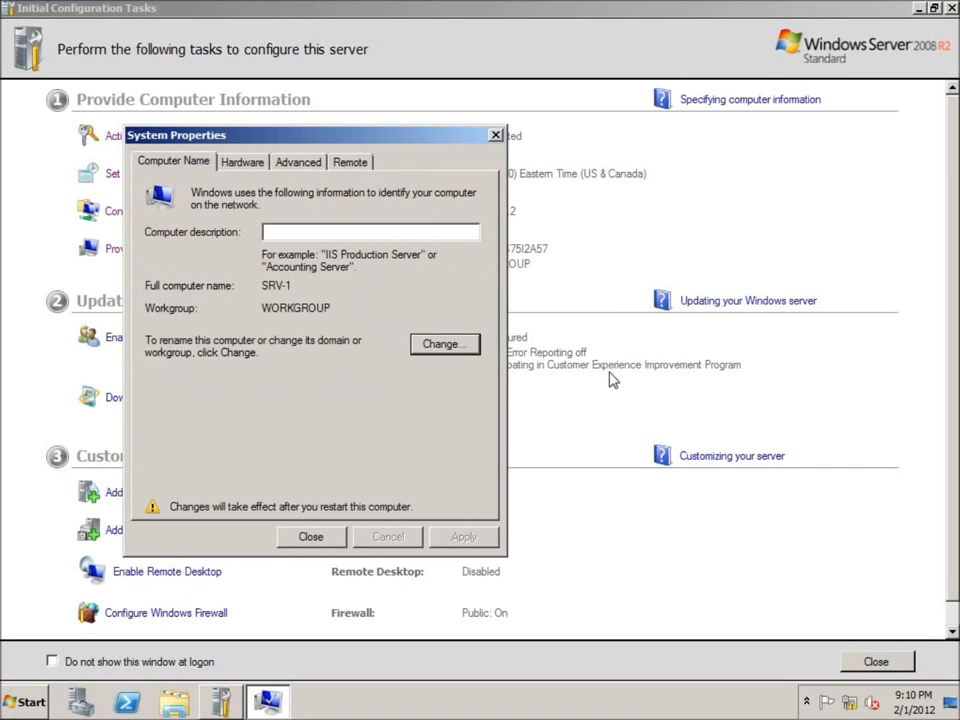
left_click(318, 536)
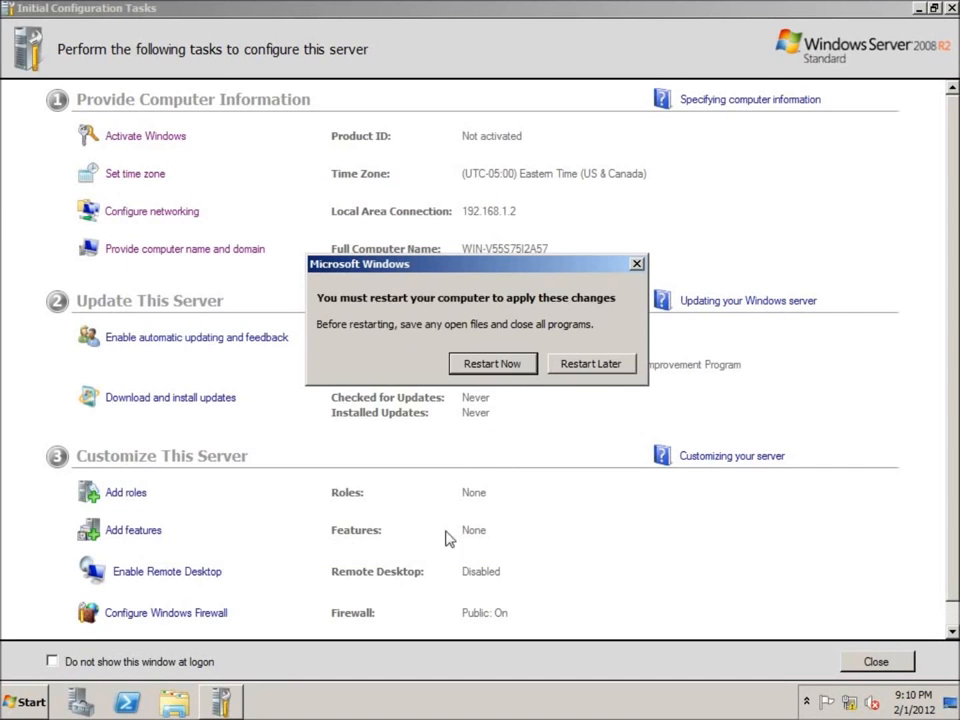
Step: Restart the server and sign in as Administrator with the account password
left_click(505, 367)
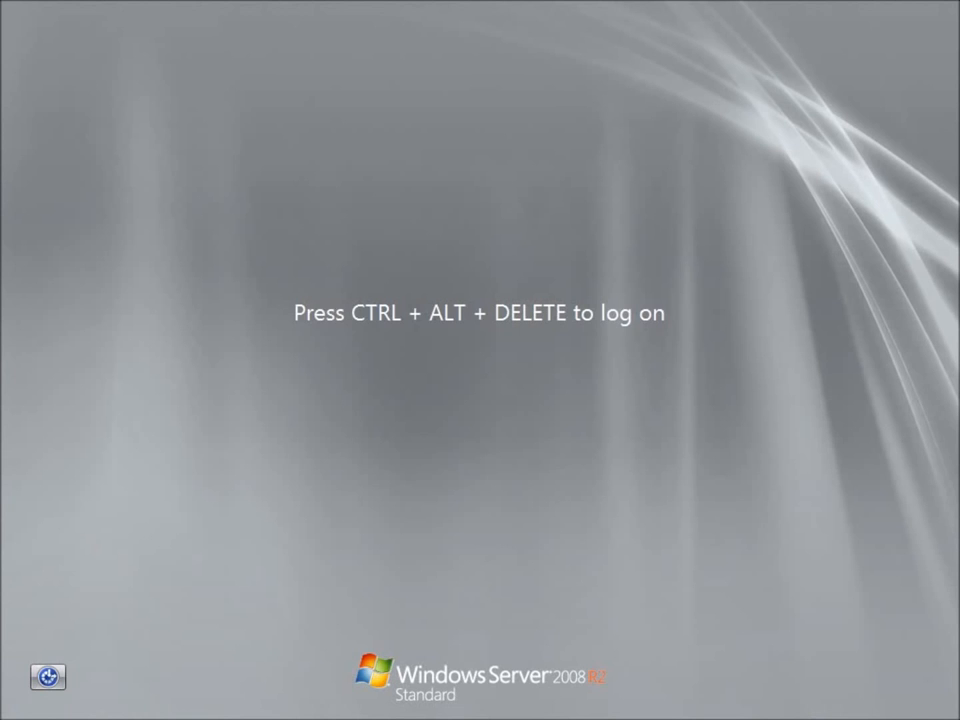
key("ctrl+alt+Delete")
type("P@ssw0rd")
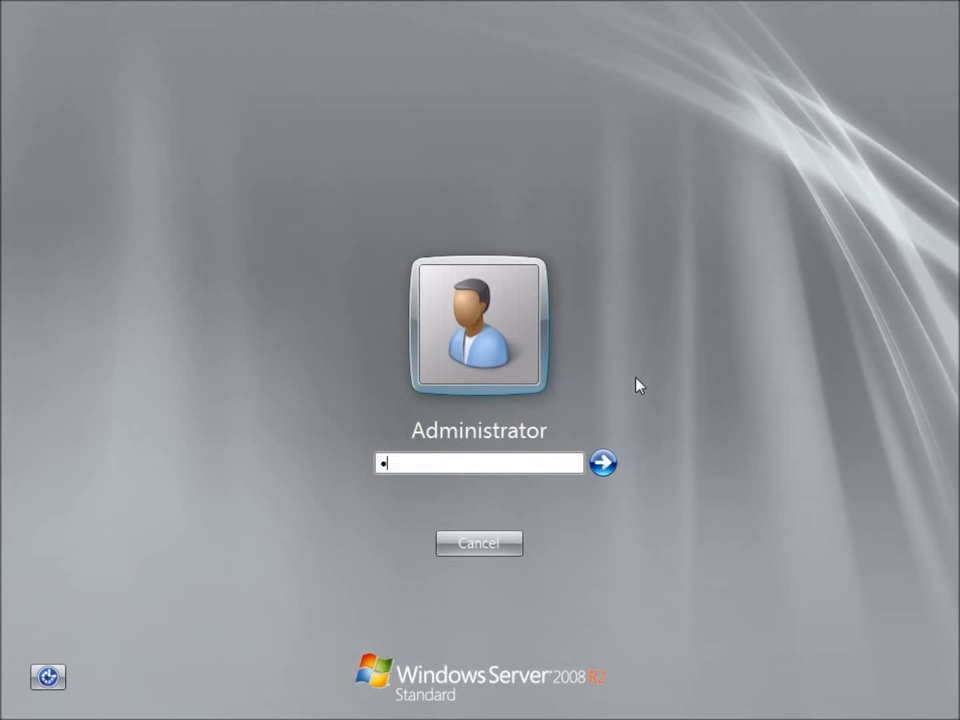
key("Return")
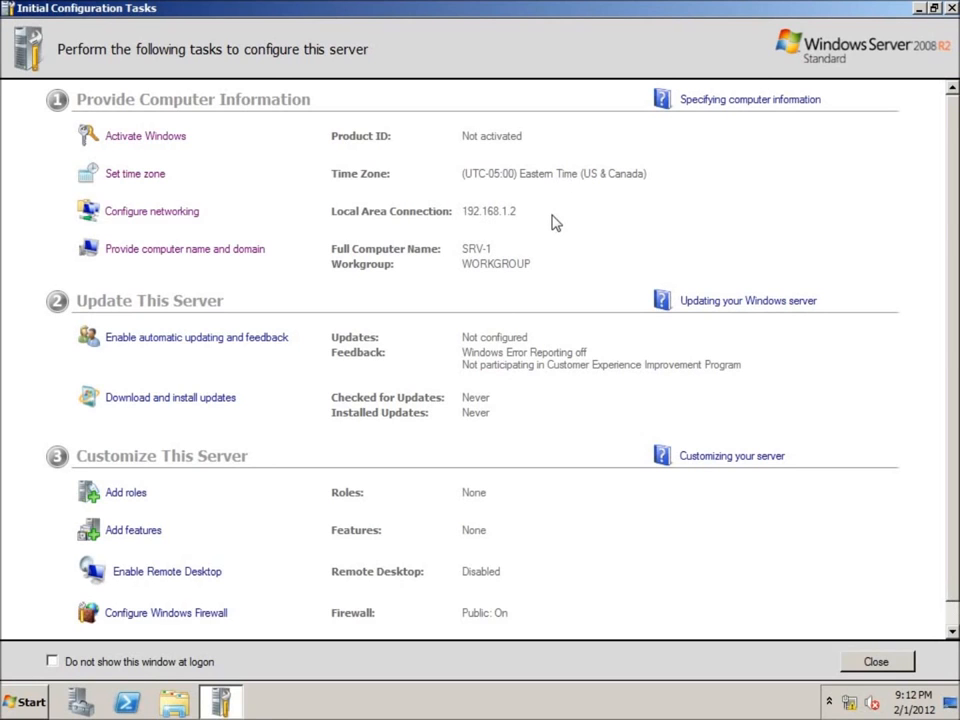
Step: Turn off 'Do not show this window at logon', then close Initial Configuration Tasks and Server Manager
left_click(52, 662)
left_click(874, 664)
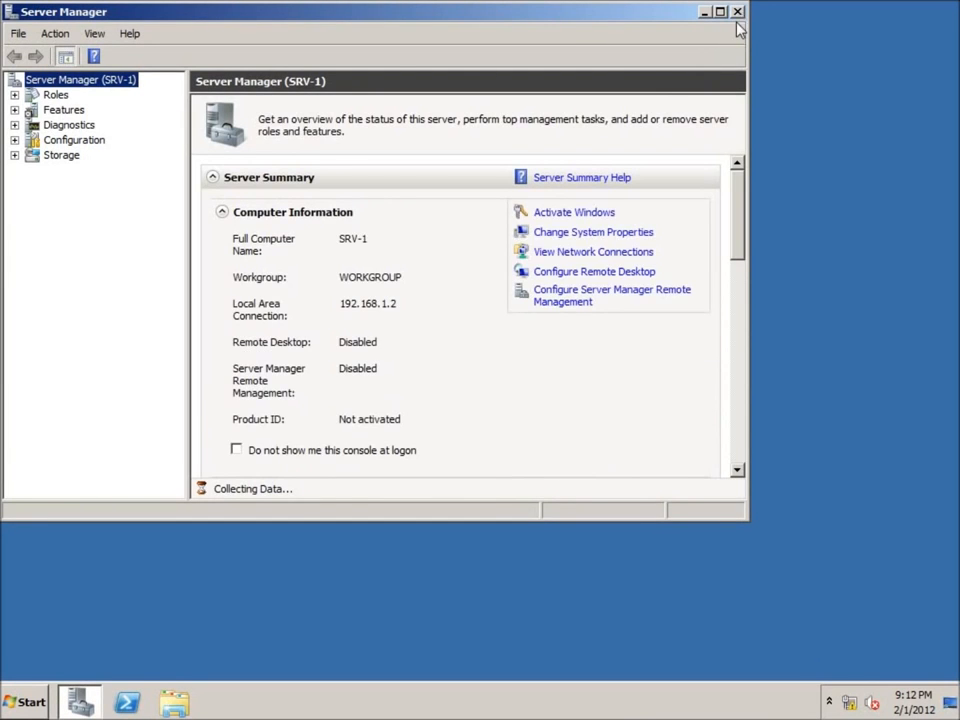
left_click(738, 12)
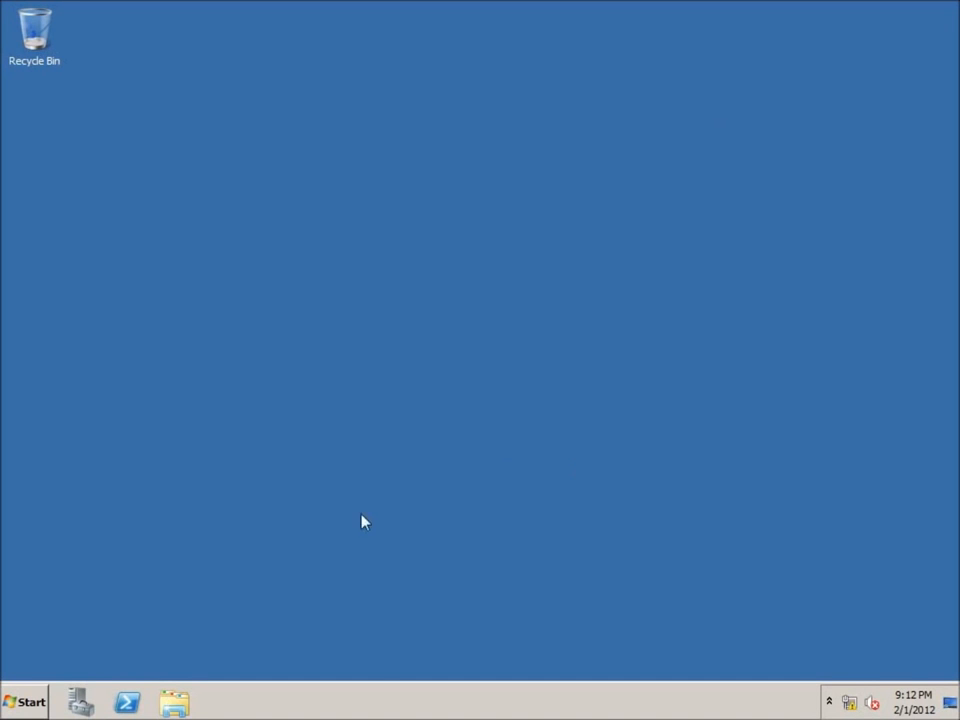
Step: Launch Initial Configuration Tasks again by searching 'oobe' from Start, then close it
left_click(36, 700)
left_click(72, 662)
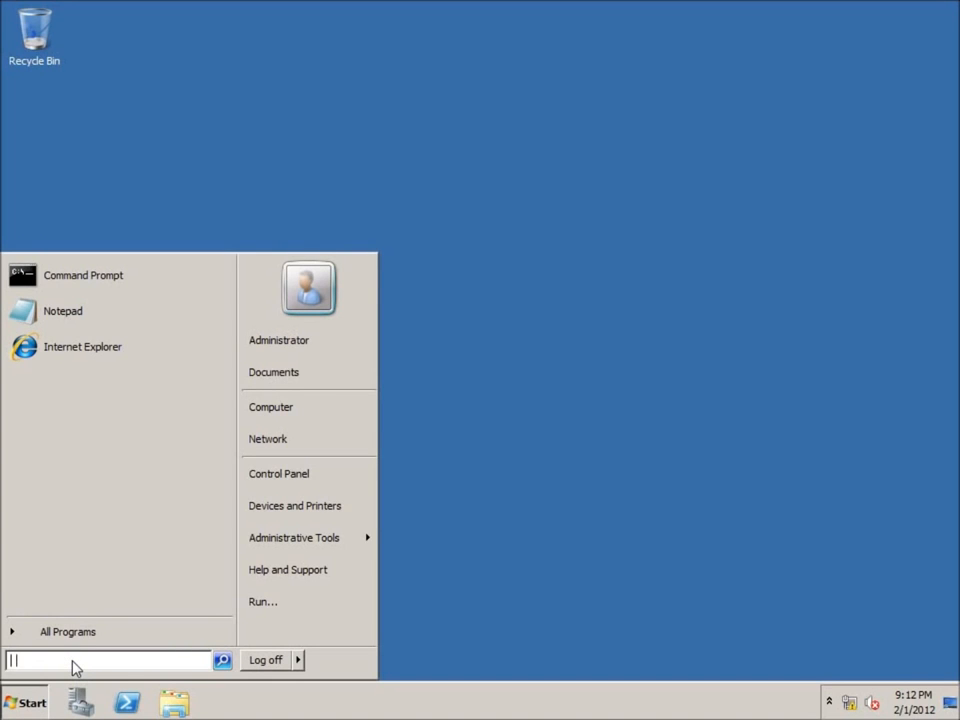
type("oobe")
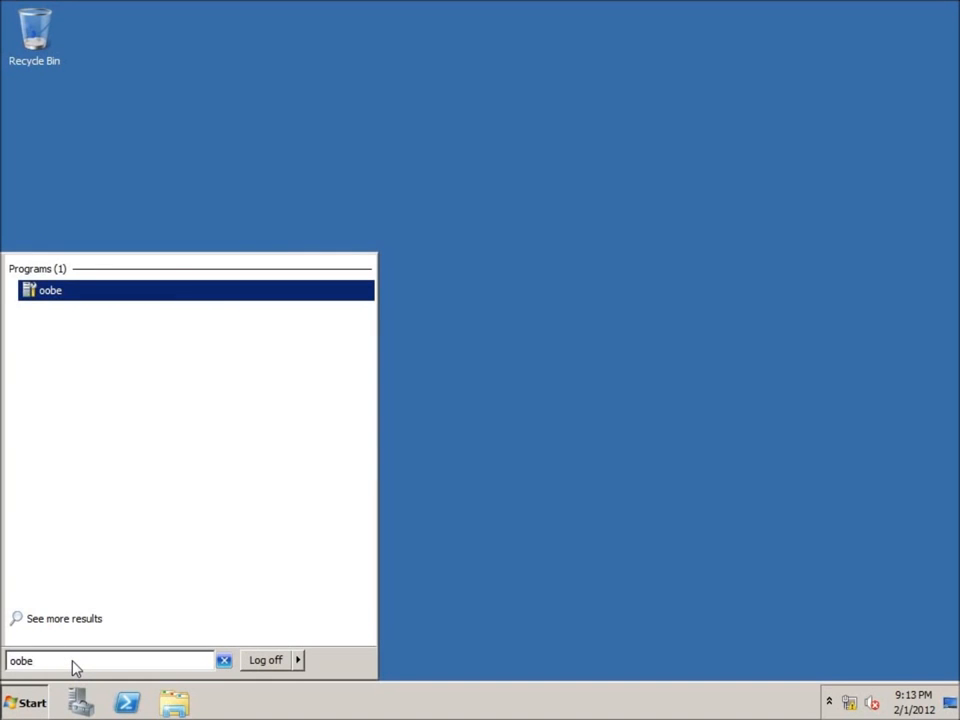
left_click(56, 292)
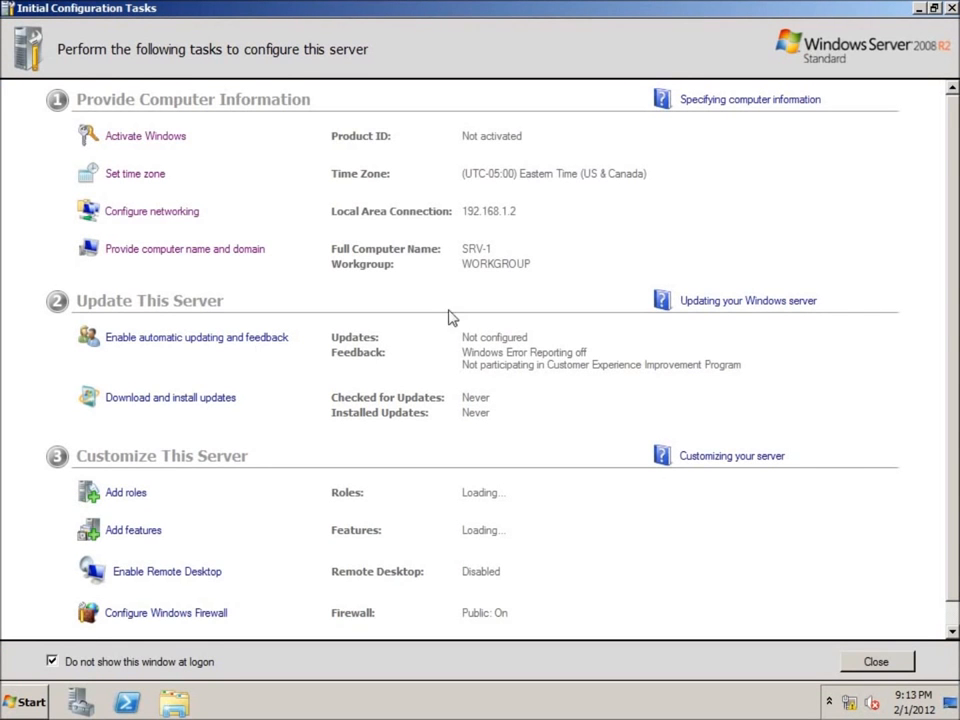
left_click(951, 9)
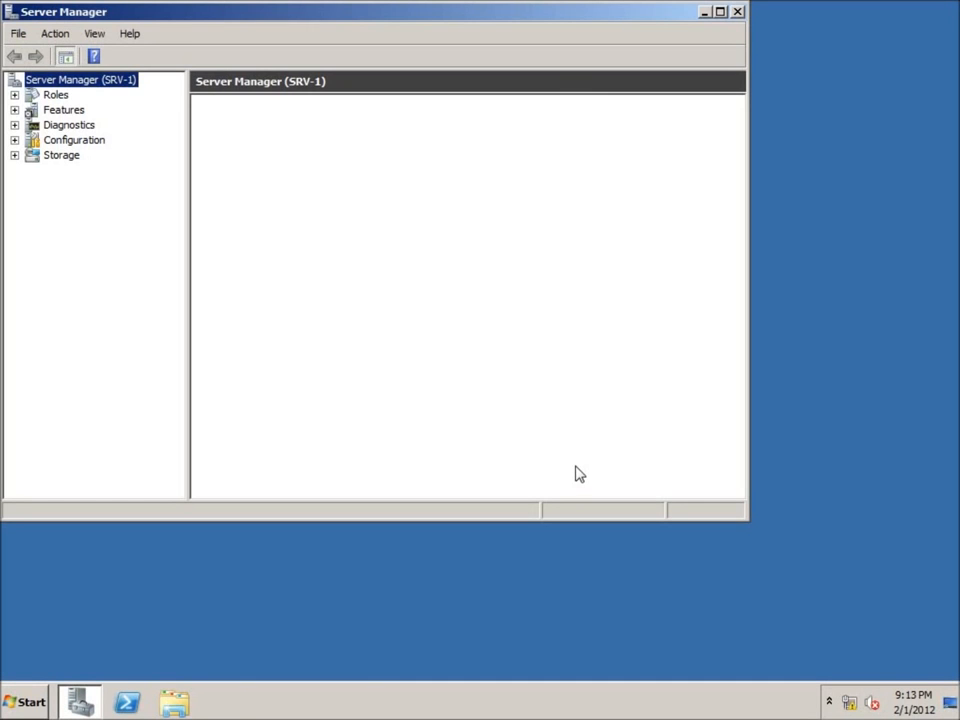